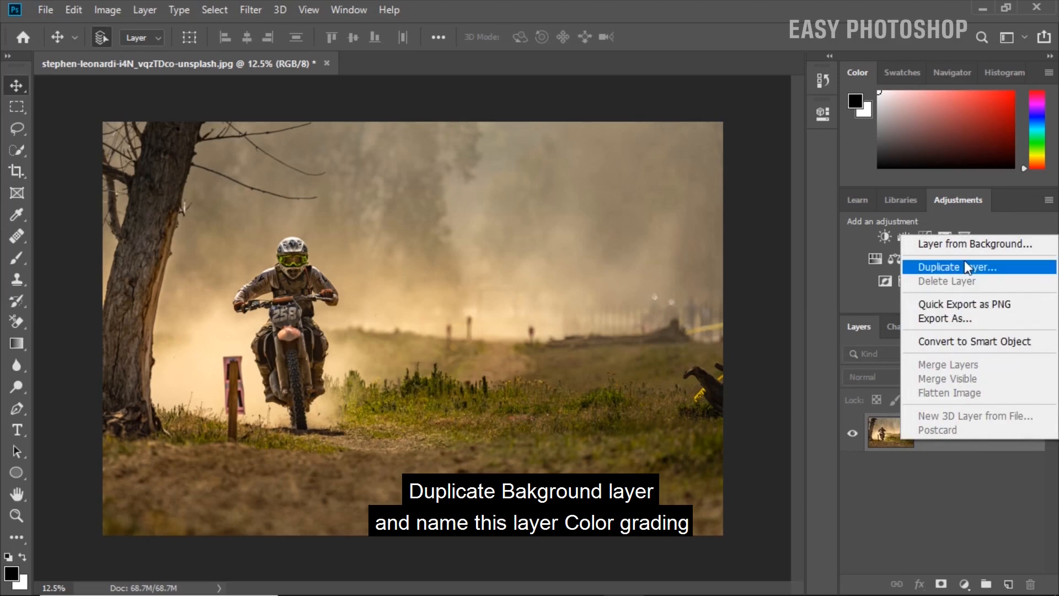
Duplicate the Background layer and name the copy "cinematic color grading".
left_click(965, 265)
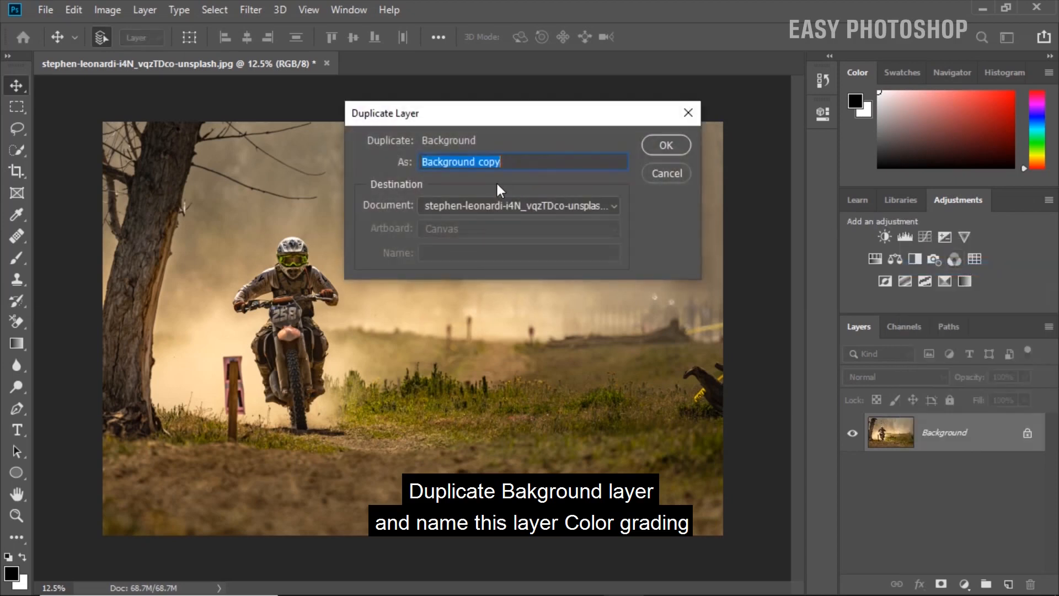
key("BackSpace")
type("cin")
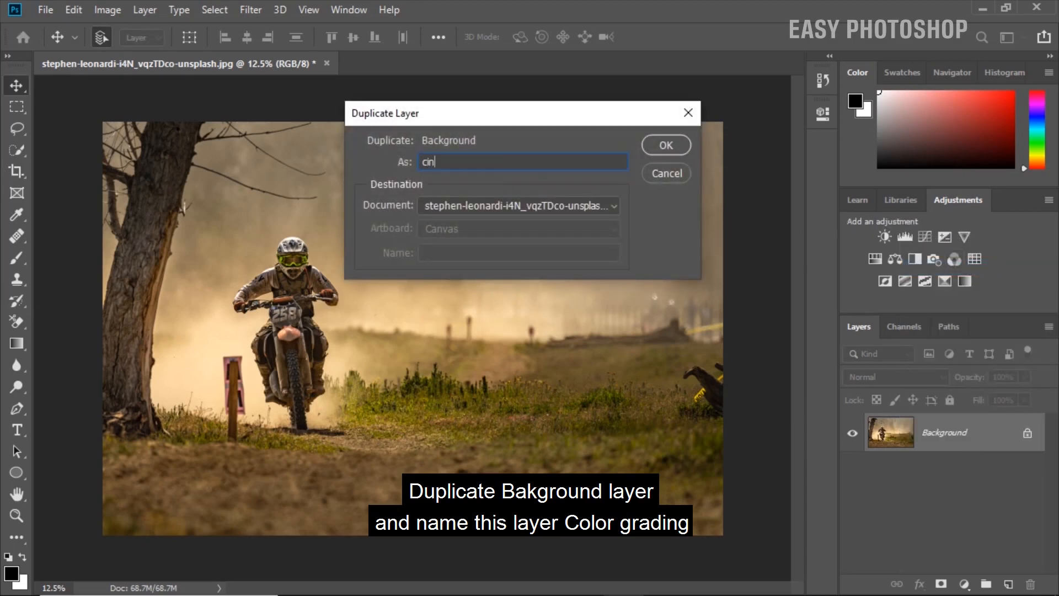
type("ematic colo")
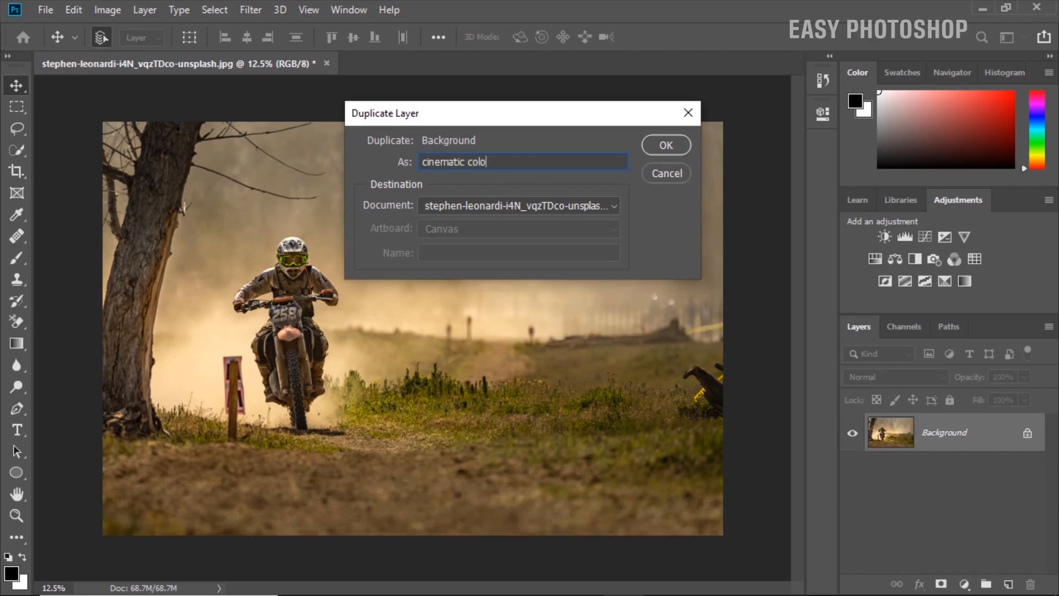
type("r grading")
left_click(666, 146)
Convert the cinematic color grading layer to a smart object and open the Camera Raw Filter on it.
right_click(932, 435)
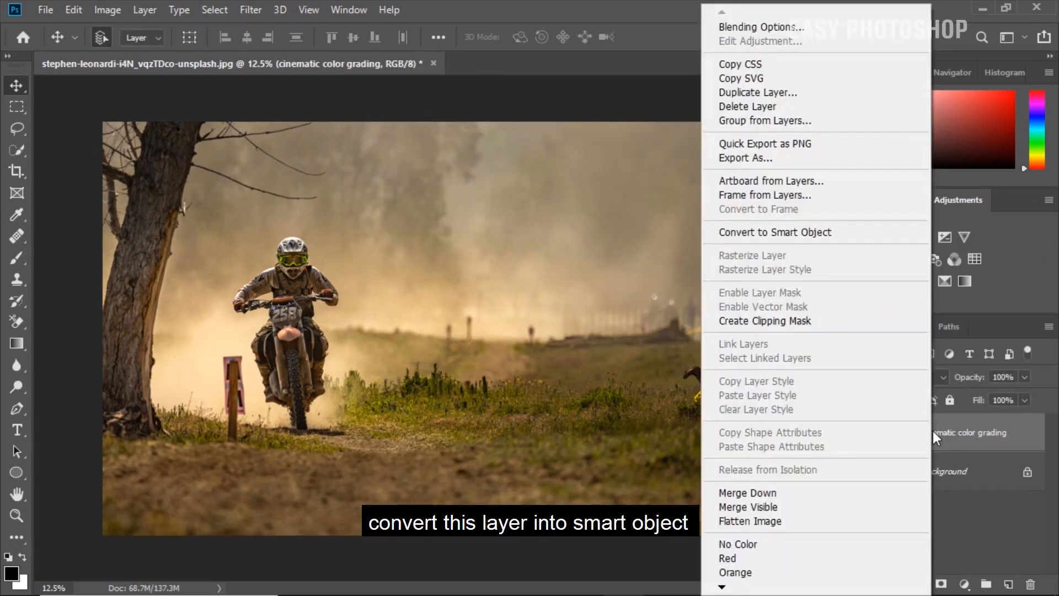
left_click(775, 232)
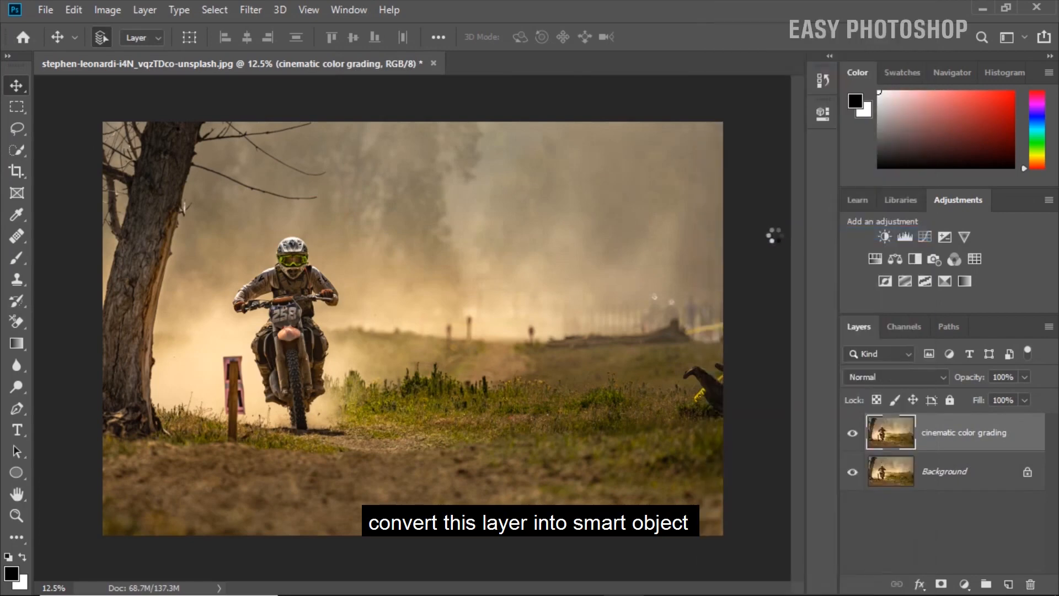
left_click(256, 11)
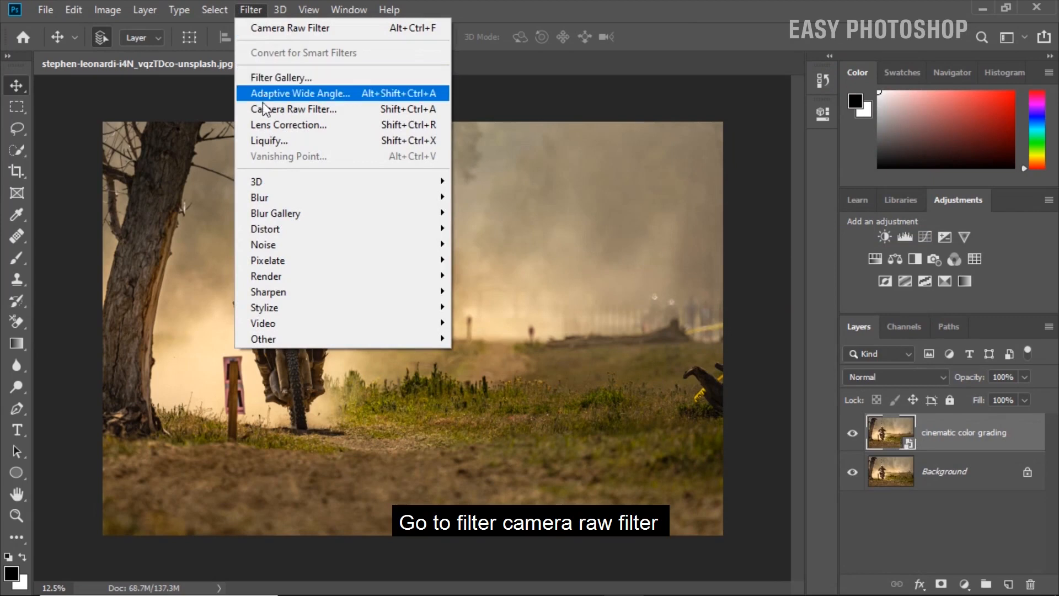
left_click(280, 108)
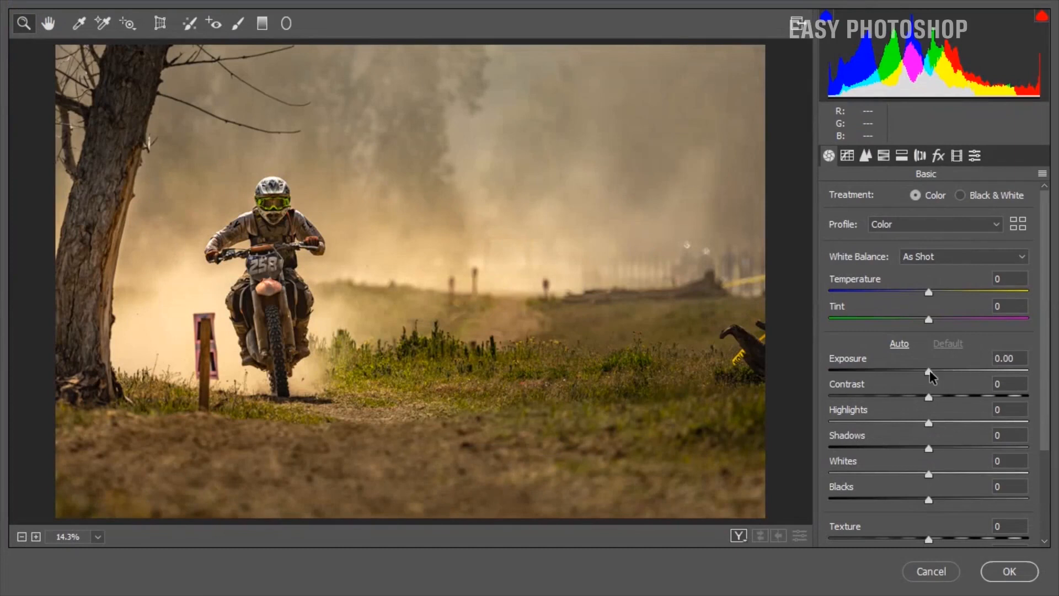
Set the basic tones to Exposure -0.05, Contrast +10, Highlights -40, Shadows -1, Whites +13 and Blacks +46.
left_click(928, 371)
left_click_drag(927, 371, 924, 372)
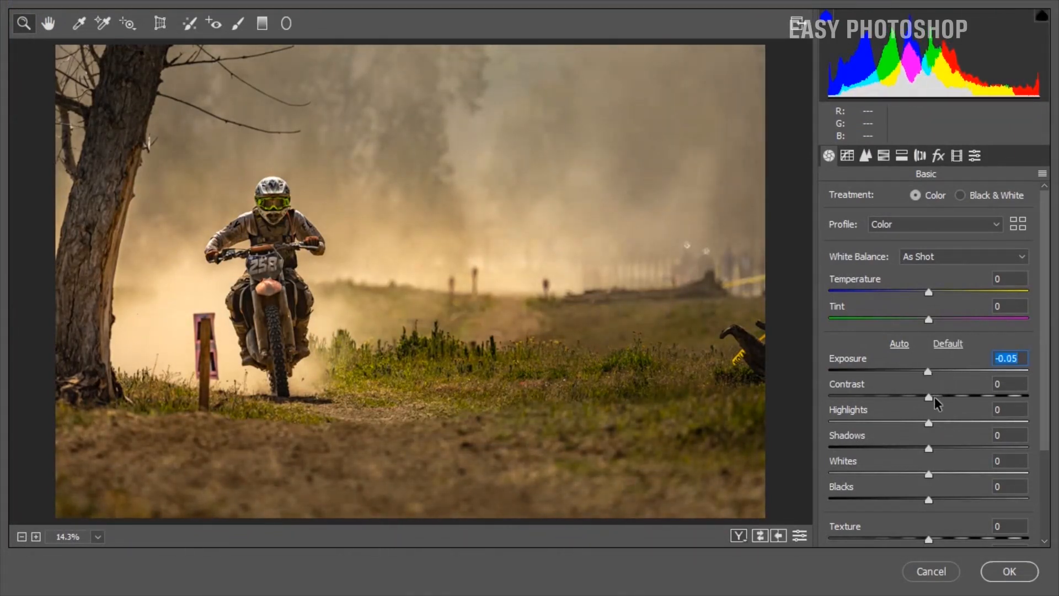
left_click_drag(932, 396, 891, 440)
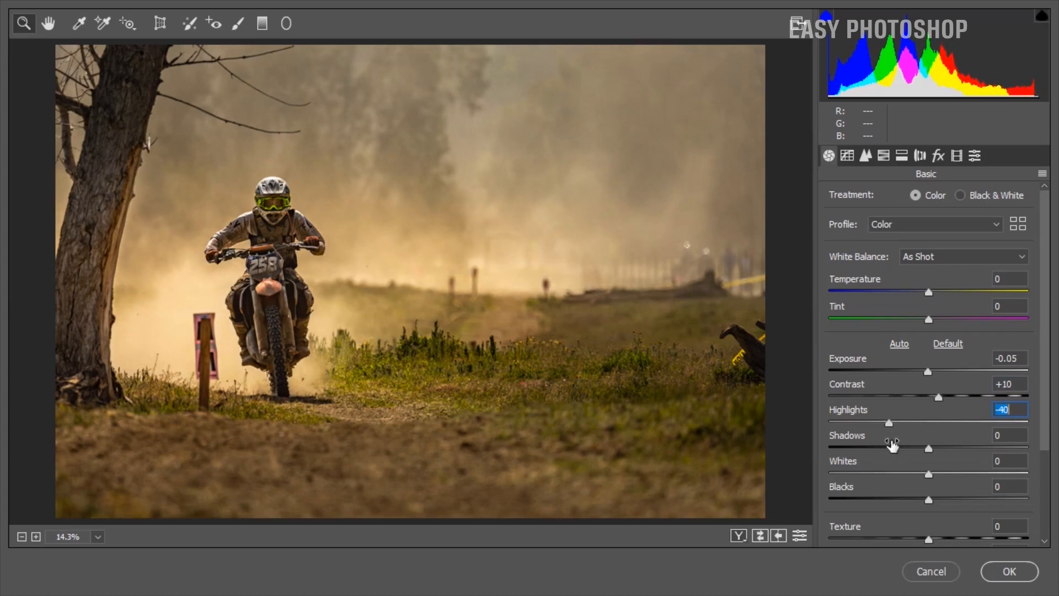
left_click_drag(932, 449, 931, 448)
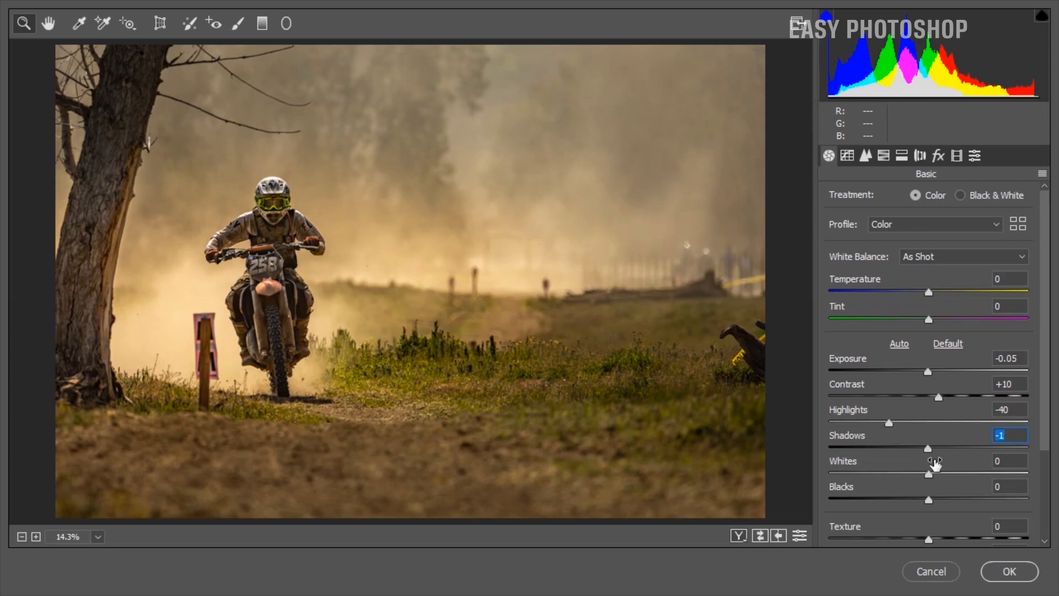
scroll(935, 462, "down", 1)
left_click_drag(930, 432, 941, 435)
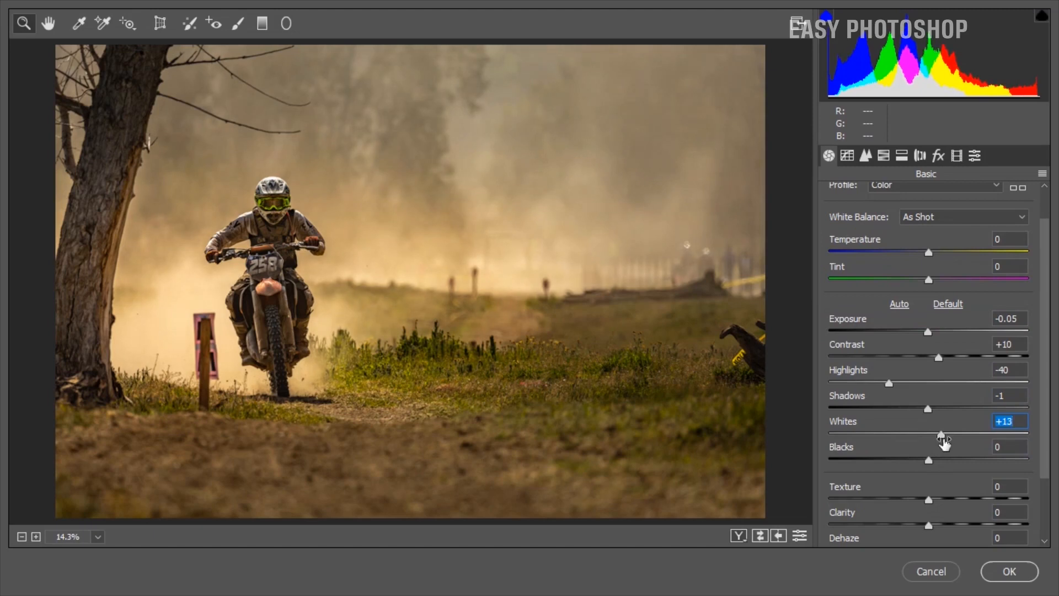
left_click_drag(928, 460, 975, 458)
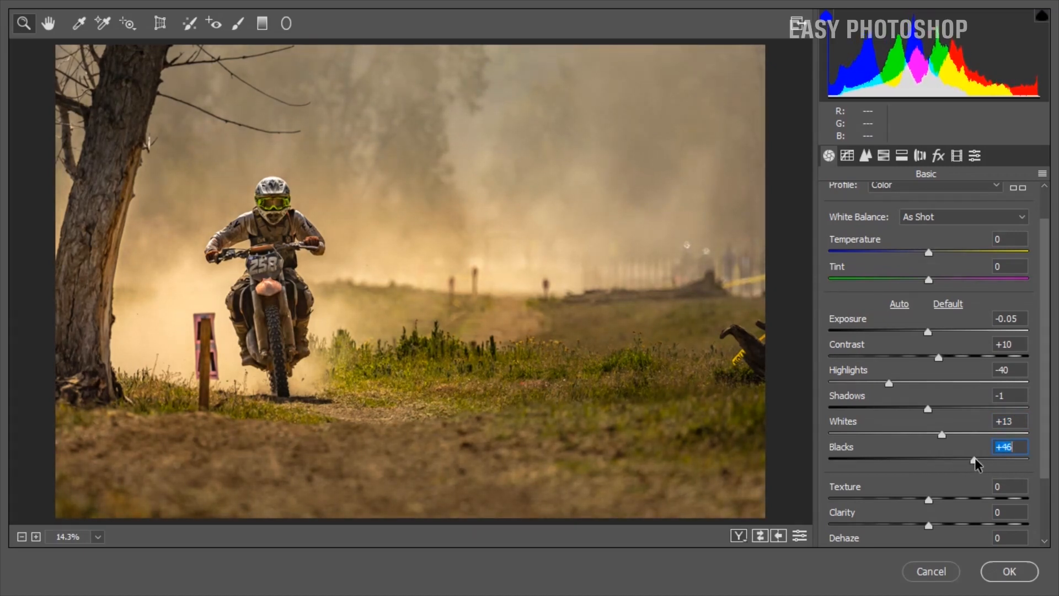
Set Clarity to +17, Vibrance to -5 and Saturation to -20 in the basic adjustments.
scroll(960, 502, "down", 2)
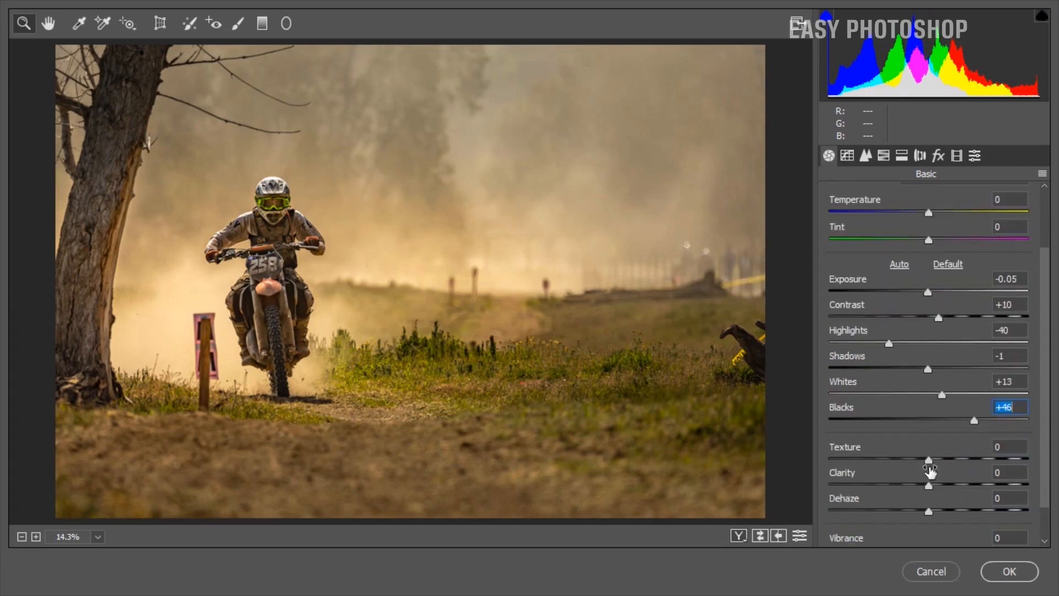
scroll(930, 481, "down", 1)
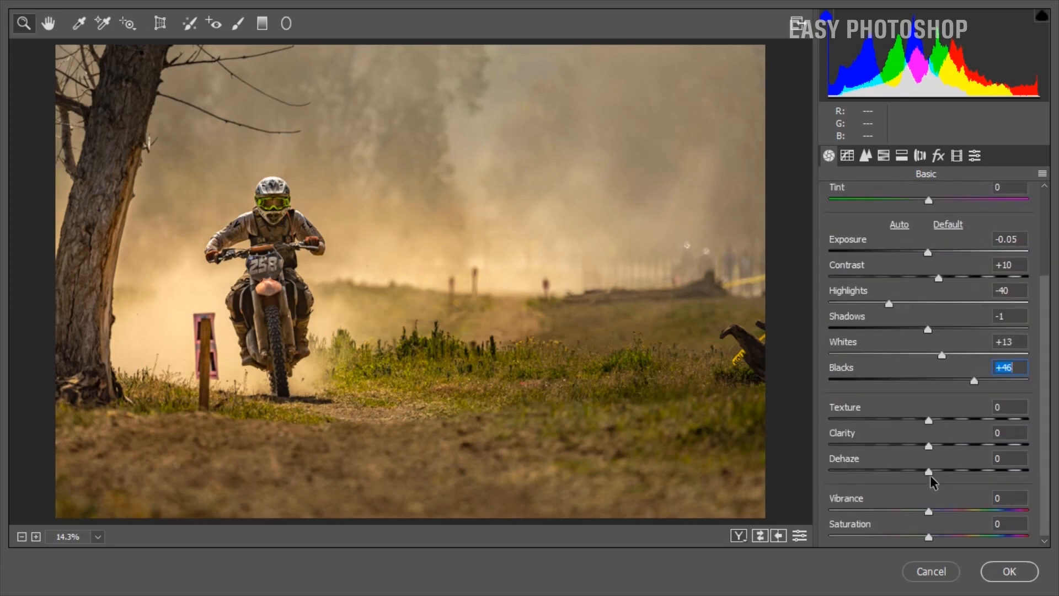
left_click_drag(928, 444, 945, 448)
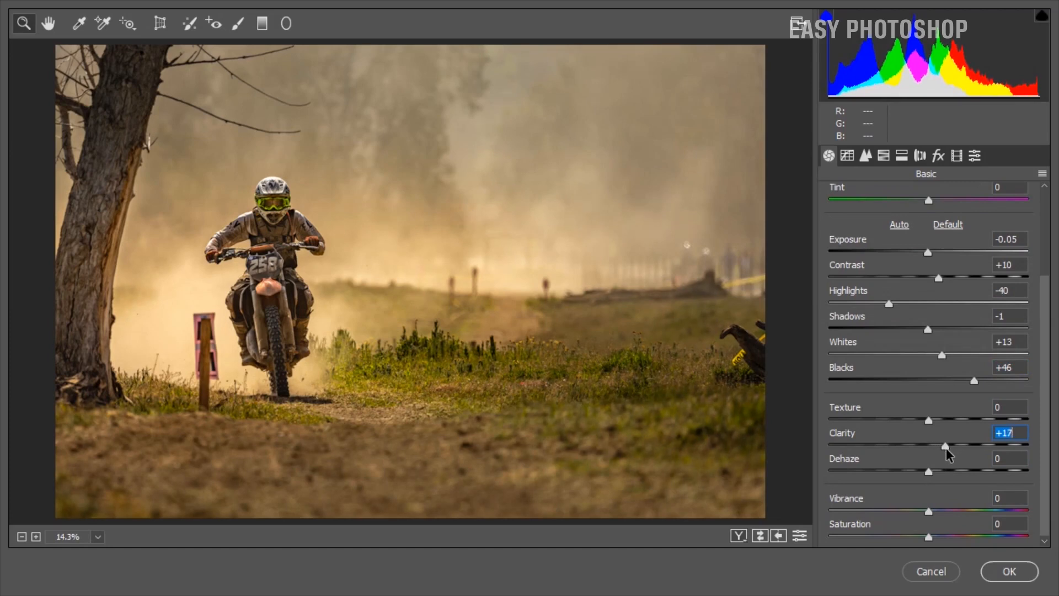
scroll(948, 475, "down", 1)
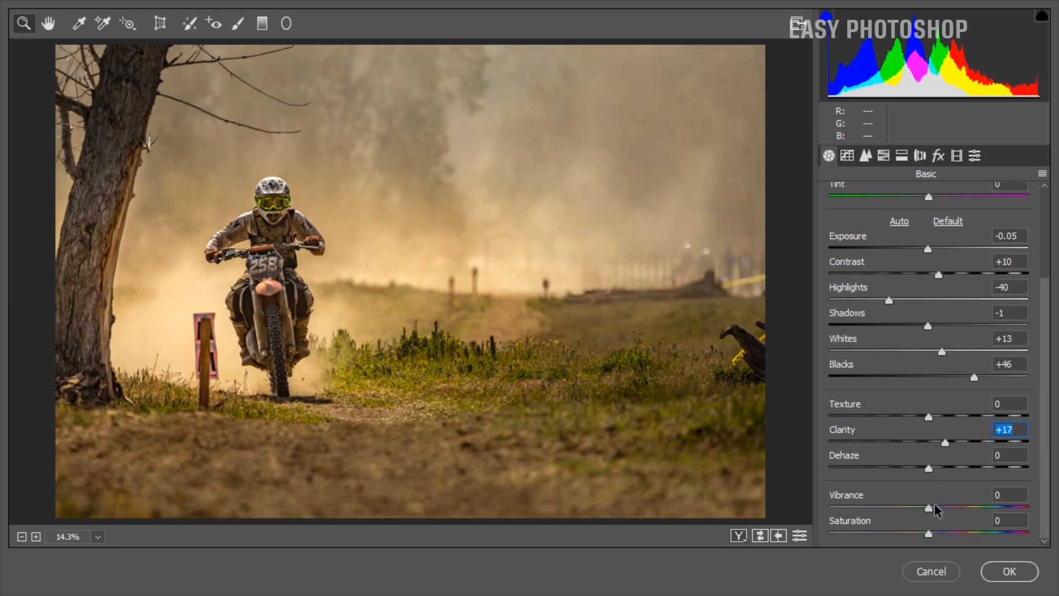
left_click_drag(931, 507, 925, 512)
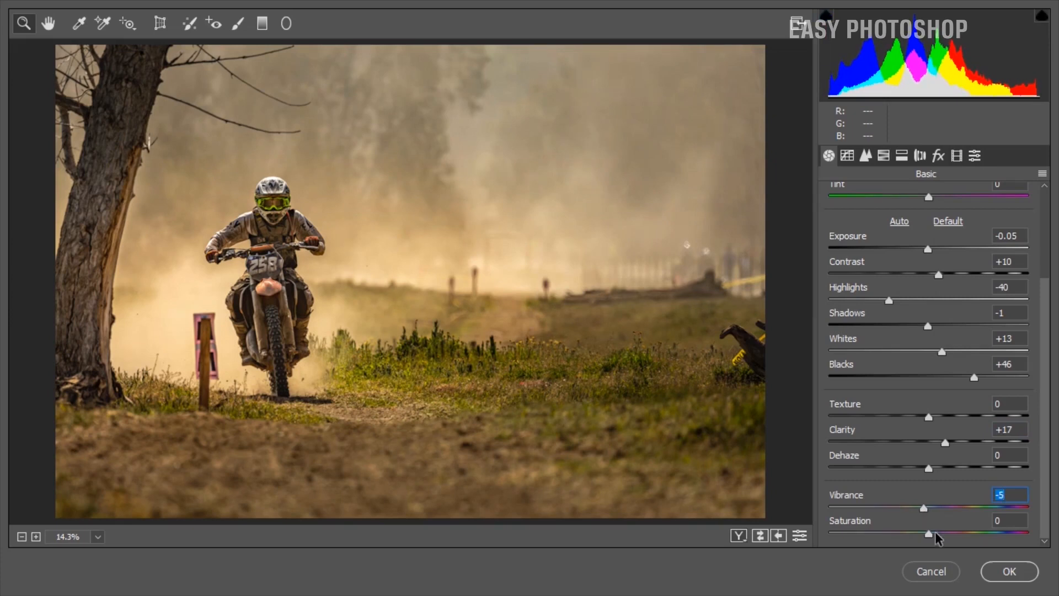
left_click_drag(930, 534, 910, 536)
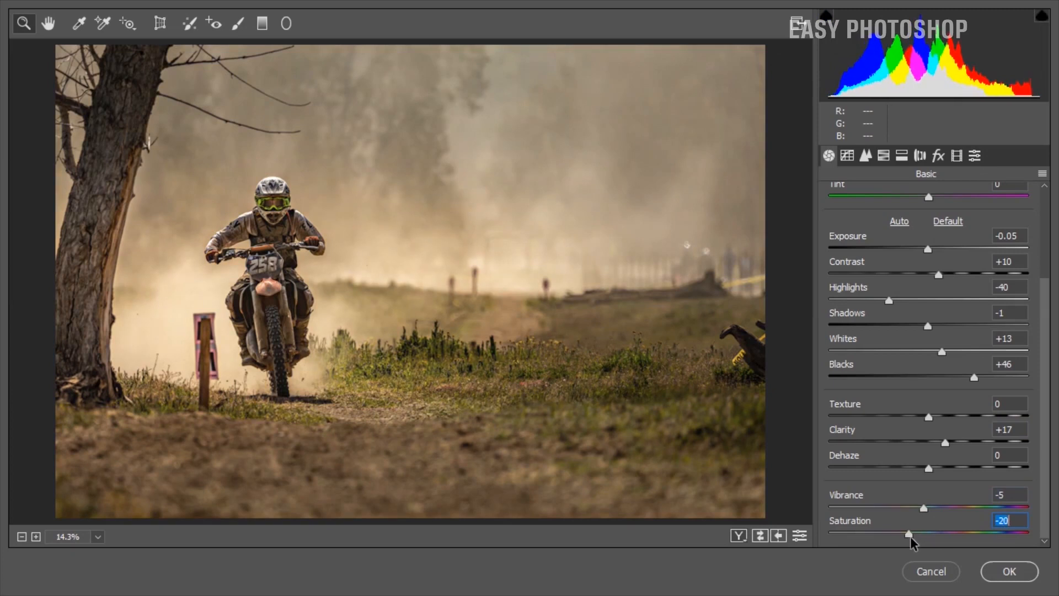
Shape the RGB point tone curve with points at input/output 55/49, 159/161 and 194/204, plus one in the lower midtones.
left_click(853, 157)
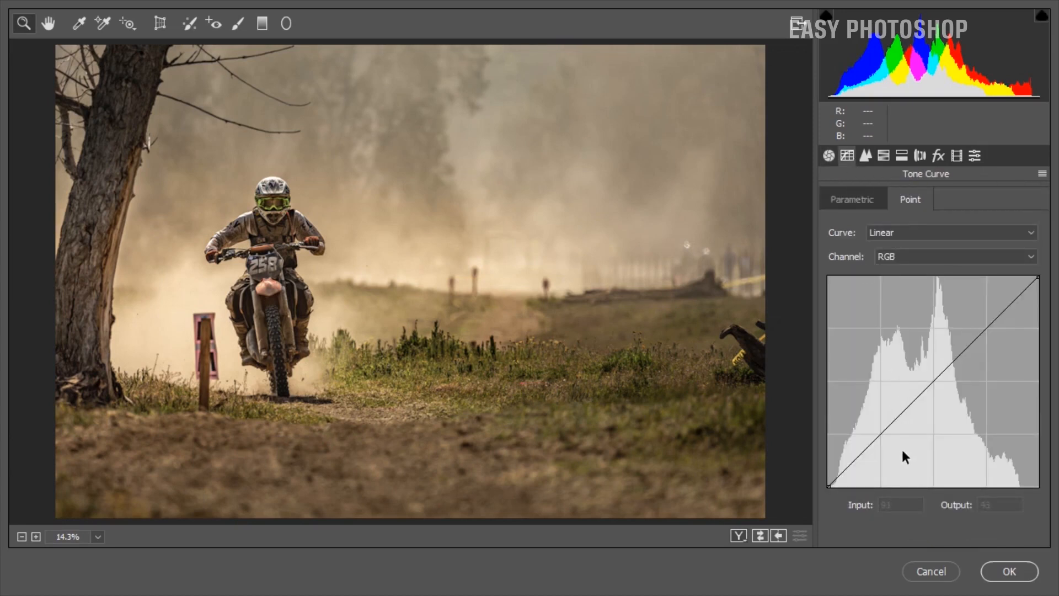
left_click_drag(871, 440, 873, 446)
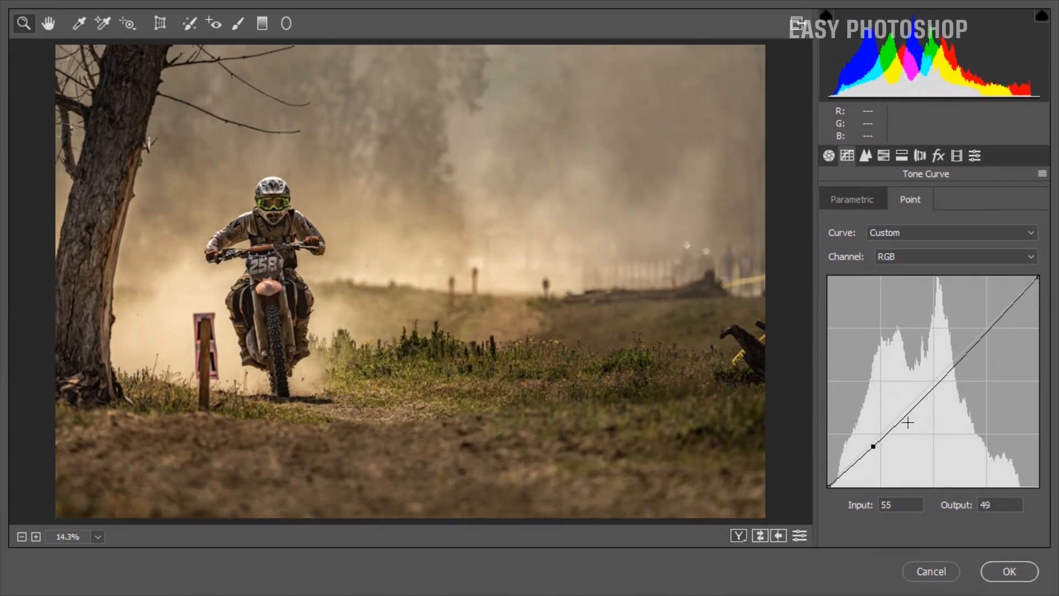
left_click(910, 403)
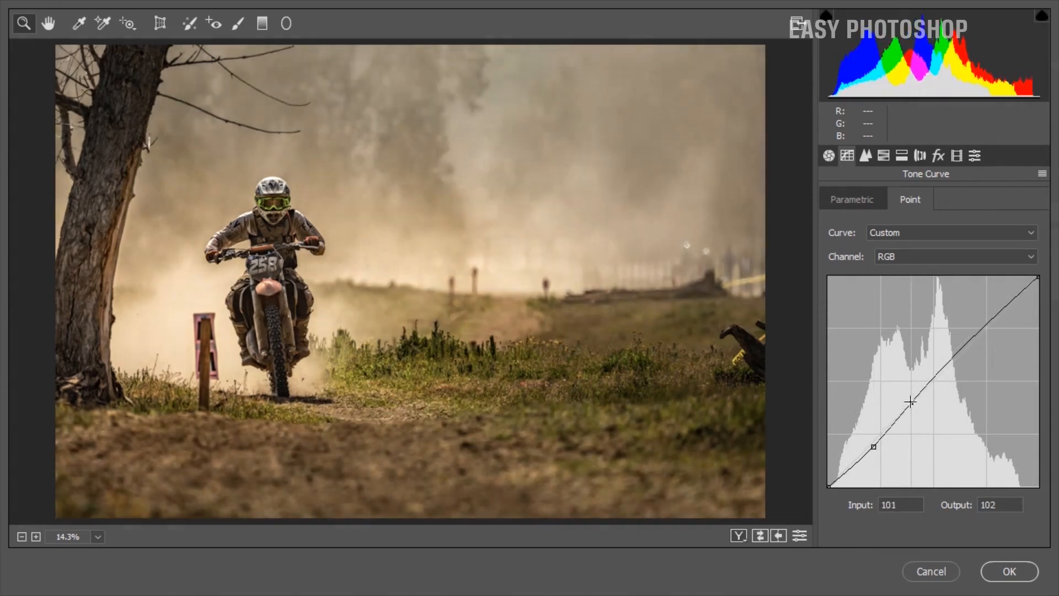
left_click(966, 345)
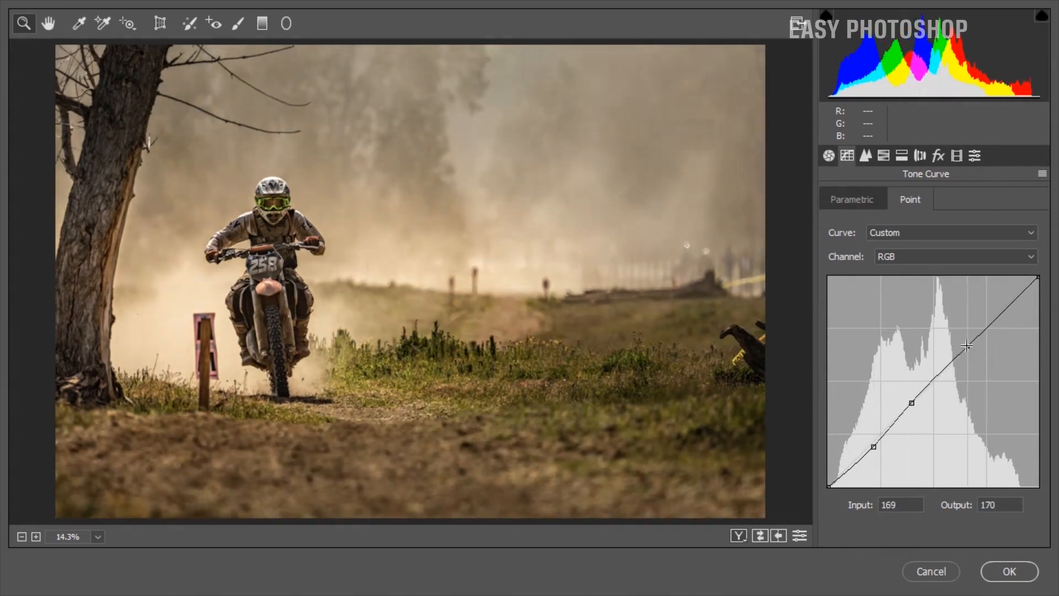
left_click_drag(966, 345, 987, 317)
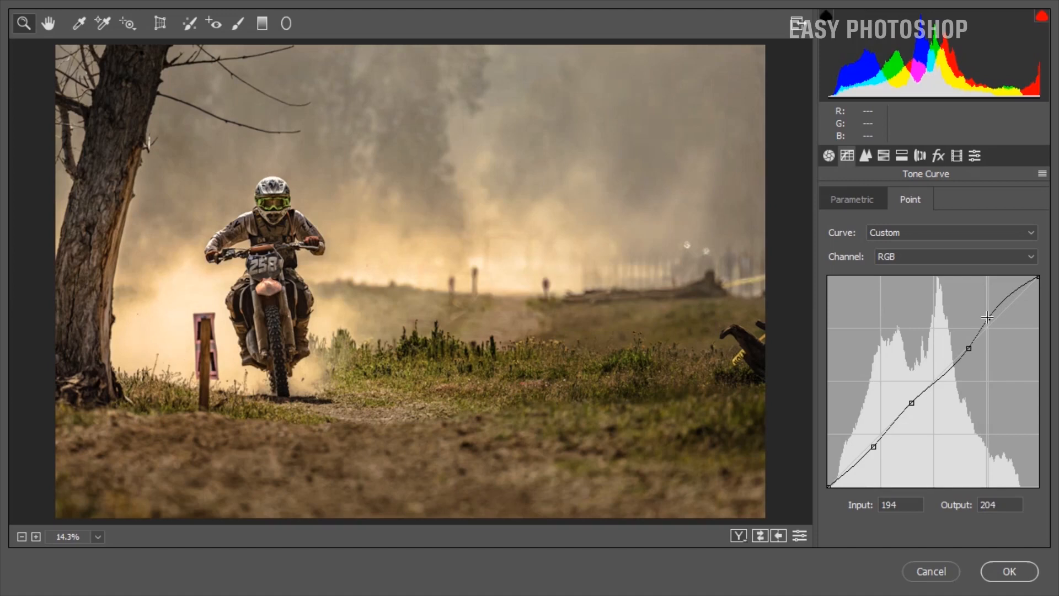
left_click_drag(912, 402, 906, 406)
left_click_drag(968, 348, 959, 354)
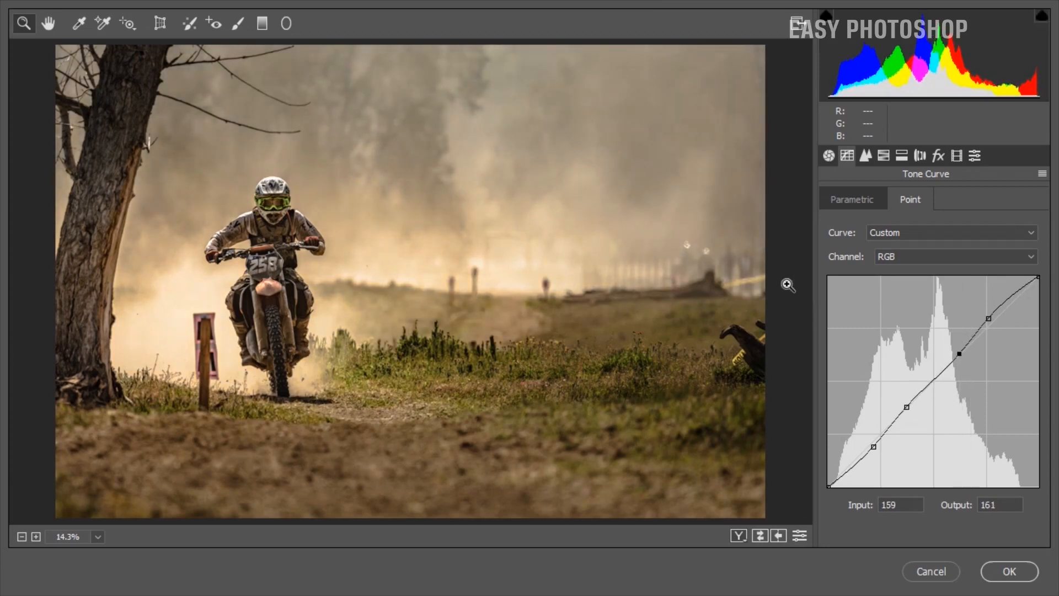
Set the HSL hue of Oranges to +15 and Yellows to -100, and shift the Greens hue strongly toward yellow.
left_click(881, 156)
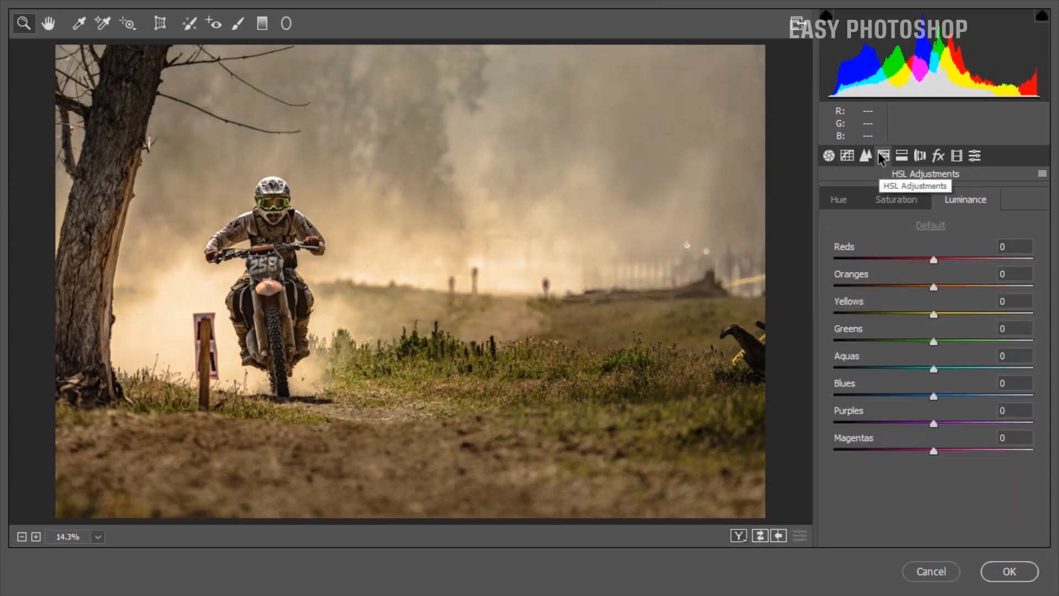
left_click(844, 198)
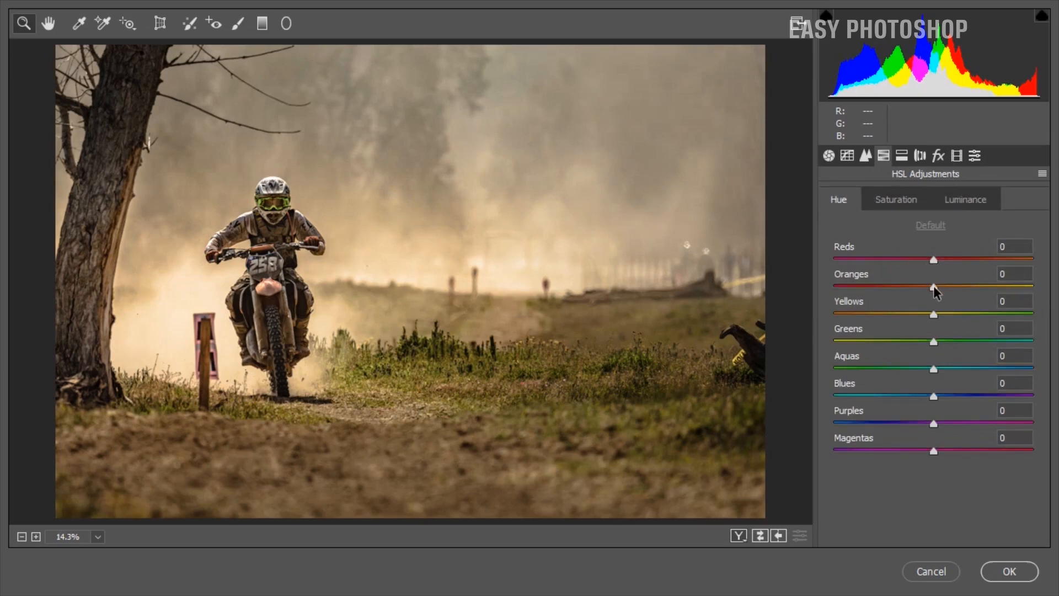
left_click_drag(933, 286, 810, 333)
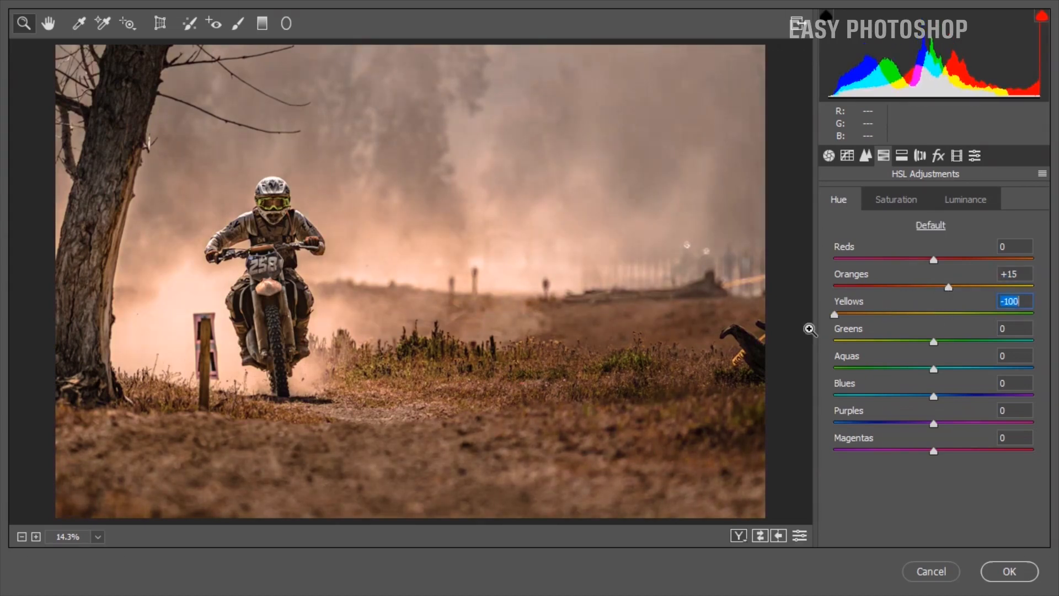
left_click_drag(933, 340, 861, 360)
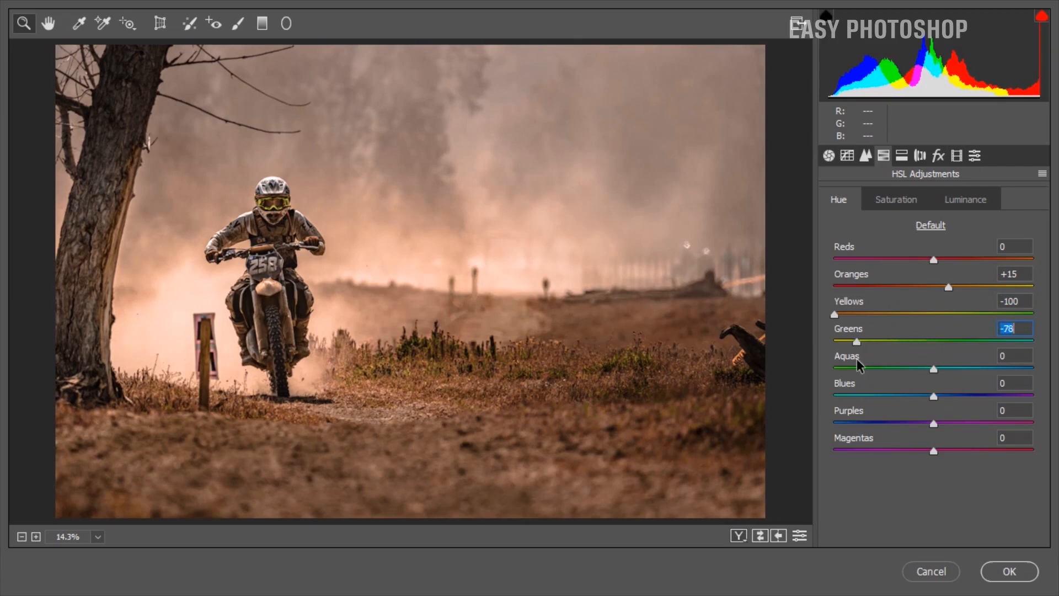
Set the HSL saturation to Oranges +60, Yellows -11, Greens -33, Aquas -41, Blues -41 and Purples +22.
left_click(896, 201)
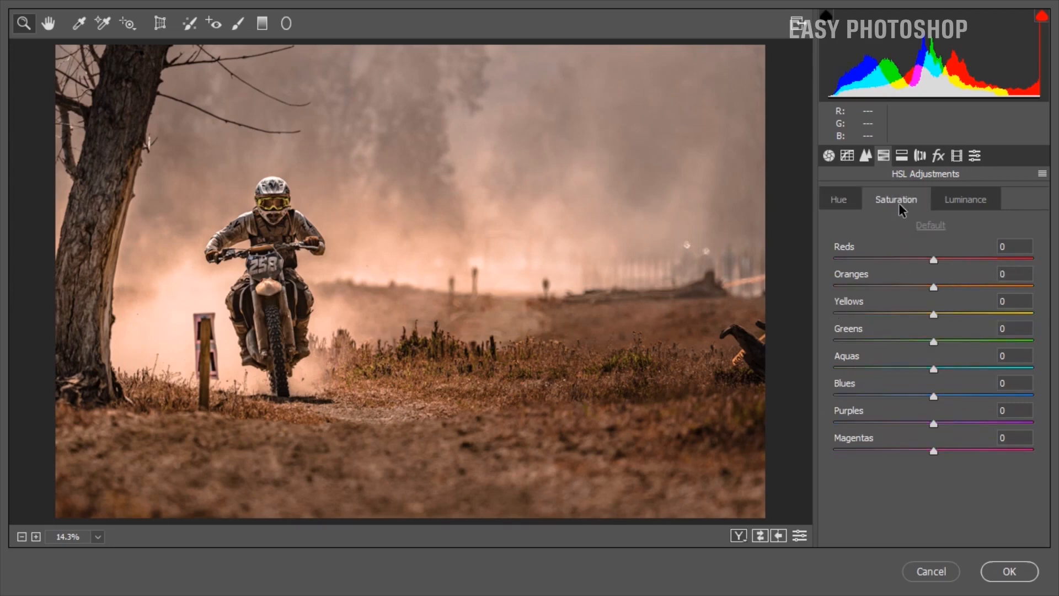
left_click_drag(932, 285, 992, 301)
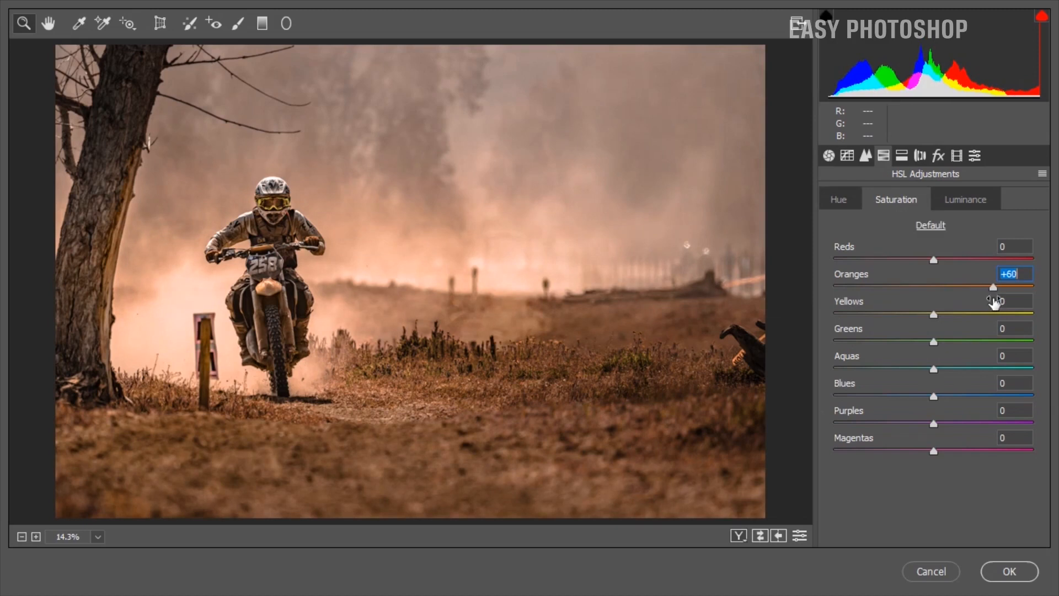
left_click(922, 313)
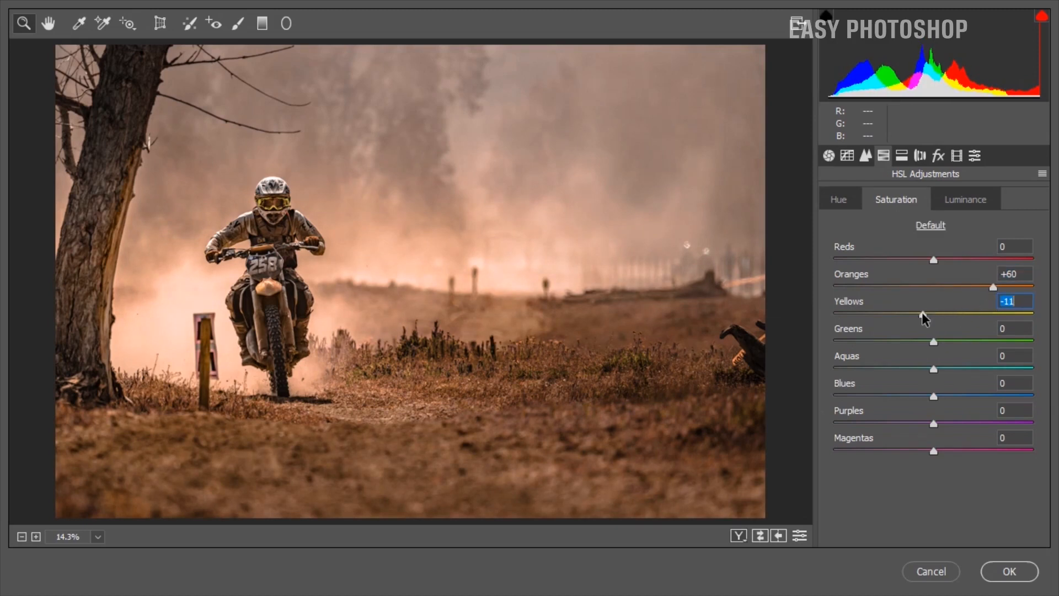
left_click_drag(933, 341, 897, 349)
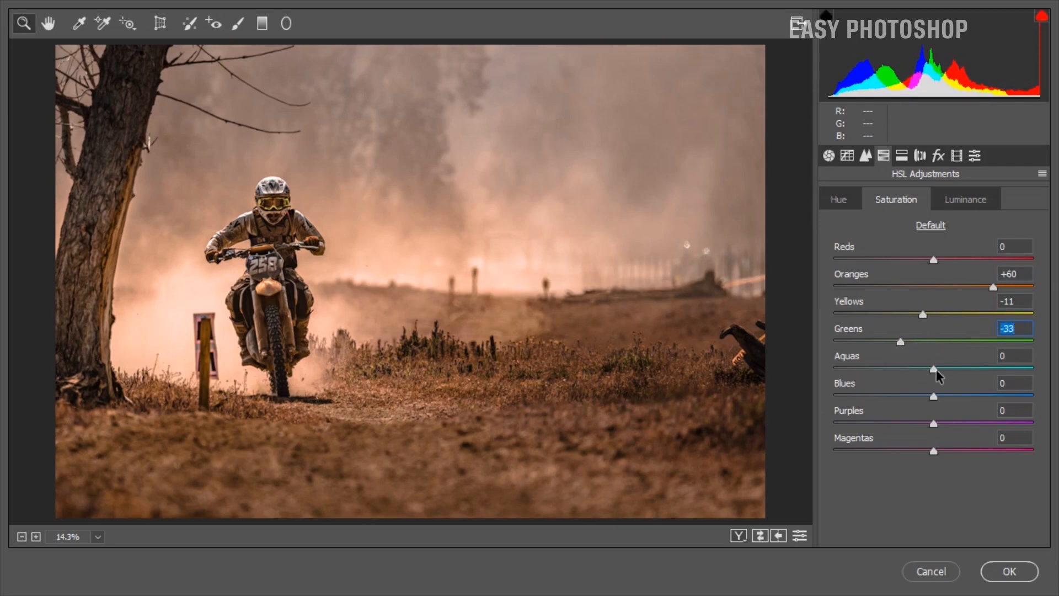
left_click_drag(936, 368, 894, 382)
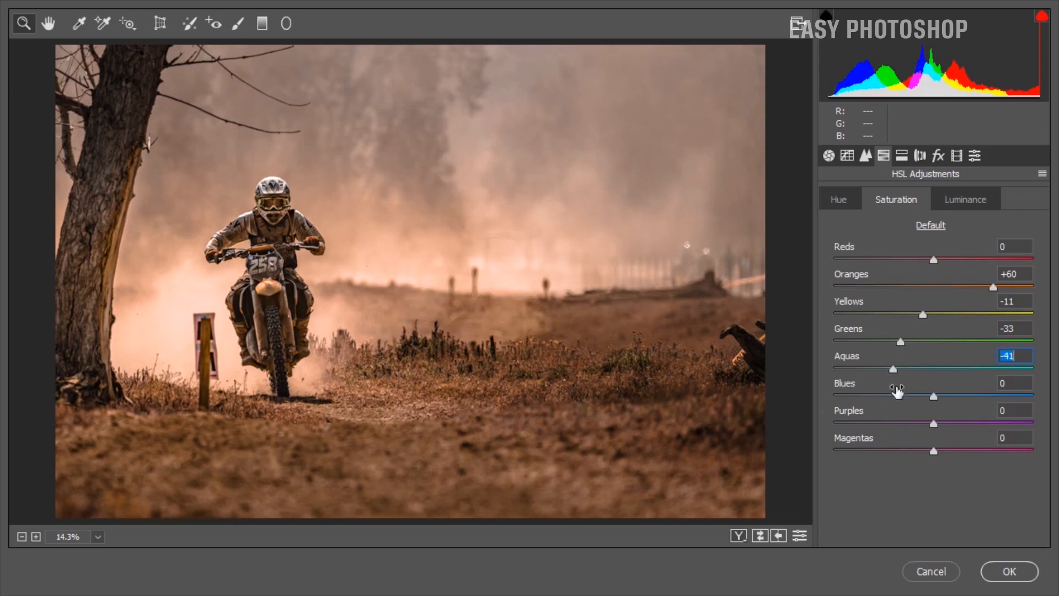
left_click(911, 395)
left_click_drag(912, 396, 888, 408)
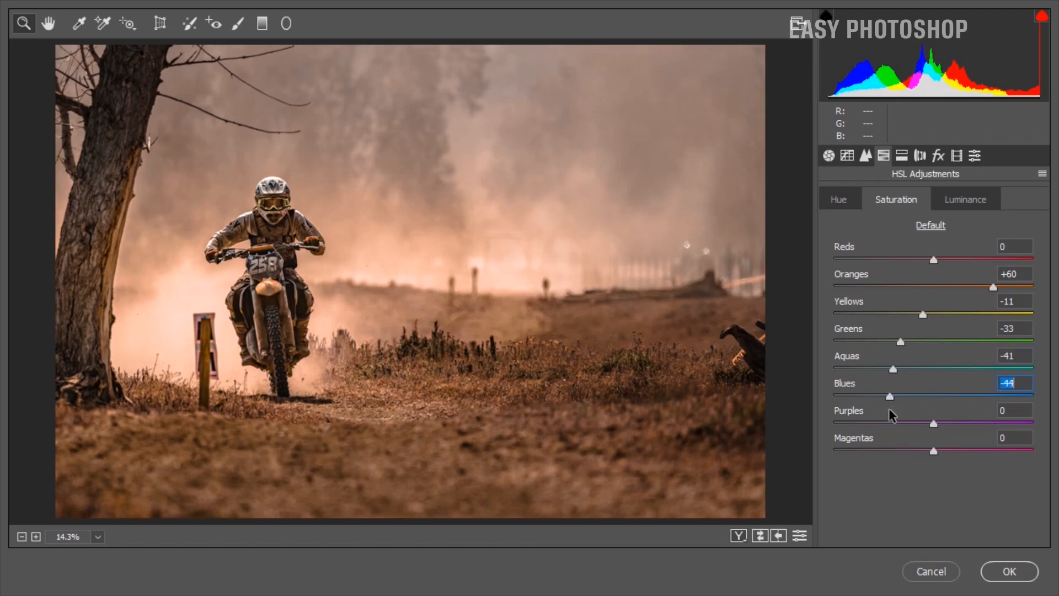
left_click_drag(935, 423, 957, 424)
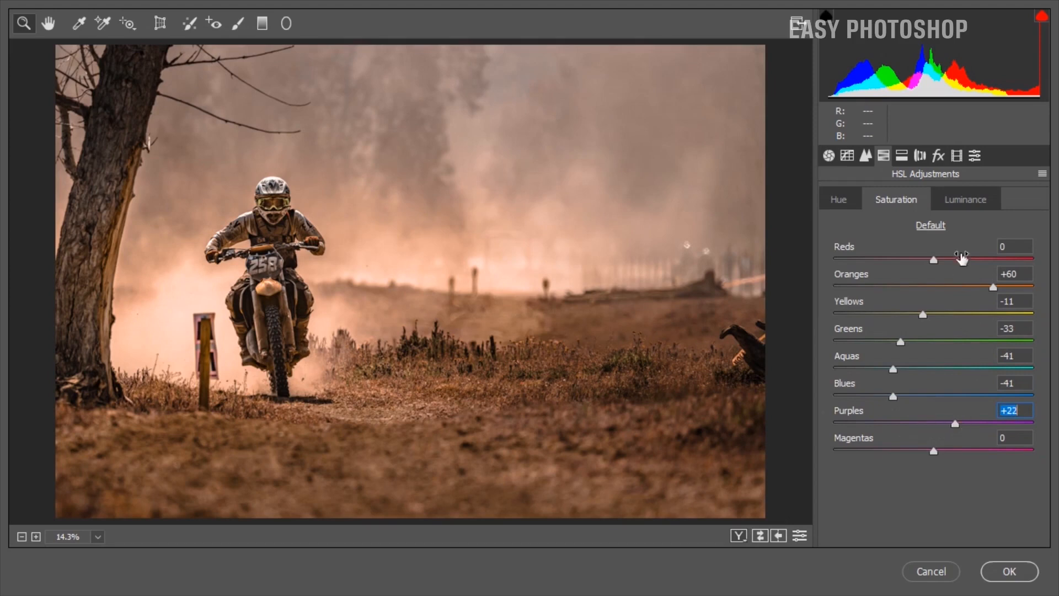
Set the HSL luminance to Oranges +15, Greens -25, Aquas -35 and Blues -30.
left_click(973, 210)
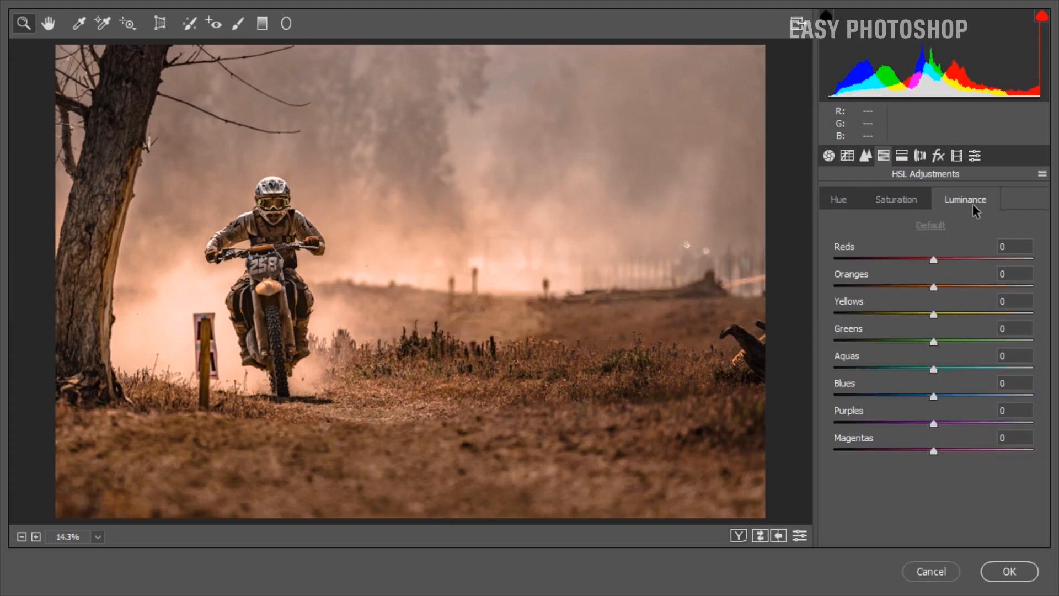
left_click_drag(931, 286, 946, 293)
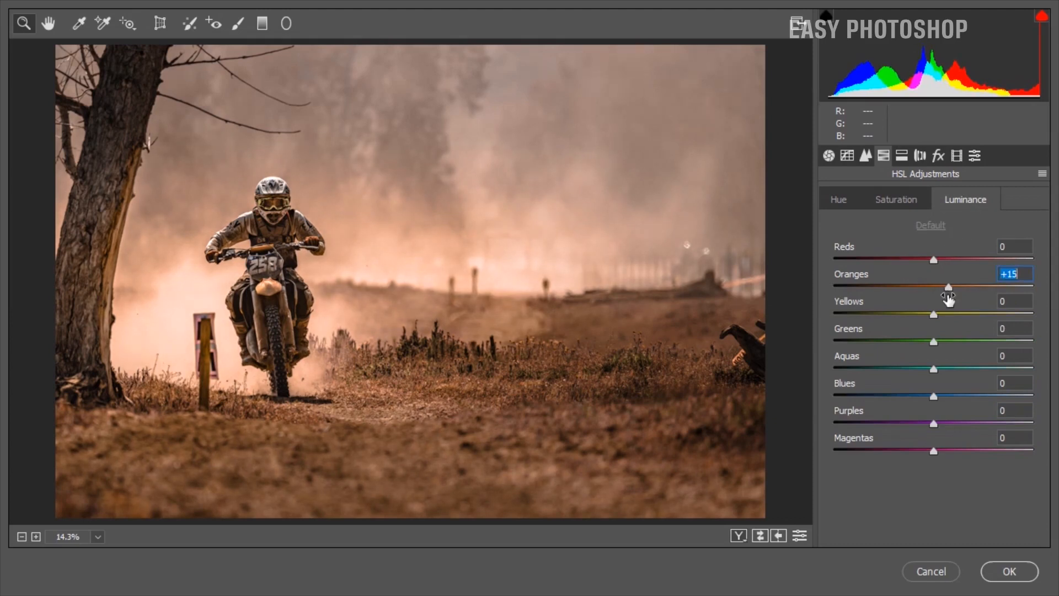
left_click_drag(933, 341, 902, 404)
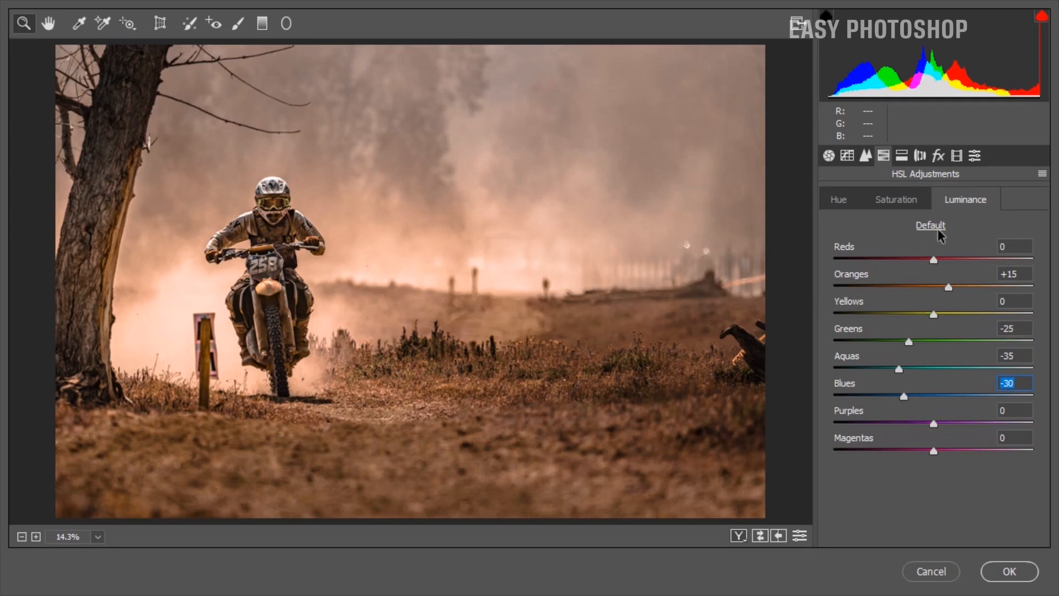
Set the split toning highlights to hue 183 and saturation 14, and the shadows to hue 183 and saturation 16.
left_click(904, 156)
left_click_drag(838, 223, 936, 236)
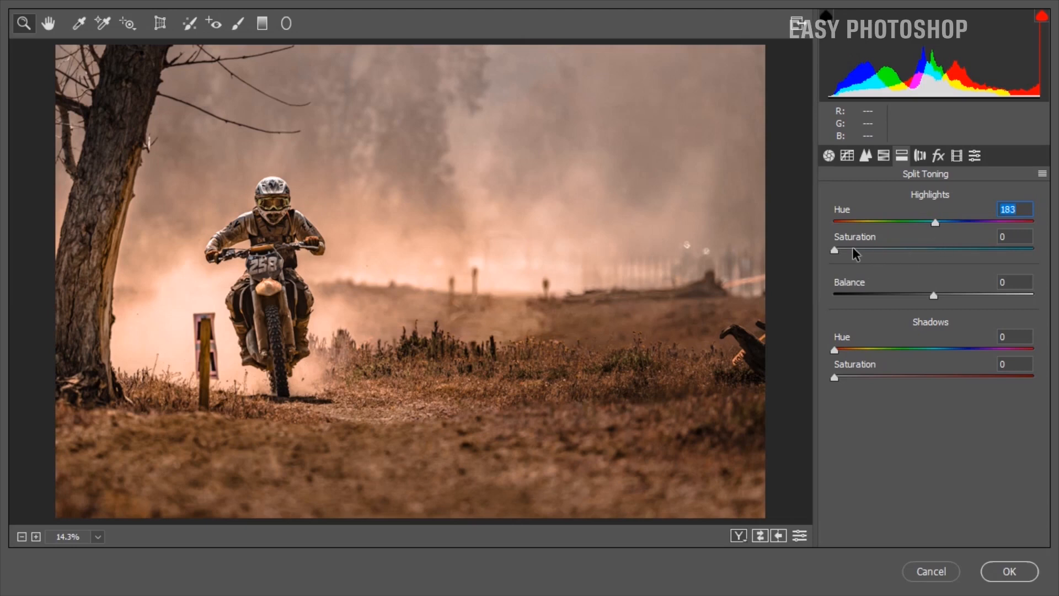
left_click_drag(839, 247, 868, 247)
left_click_drag(837, 347, 938, 348)
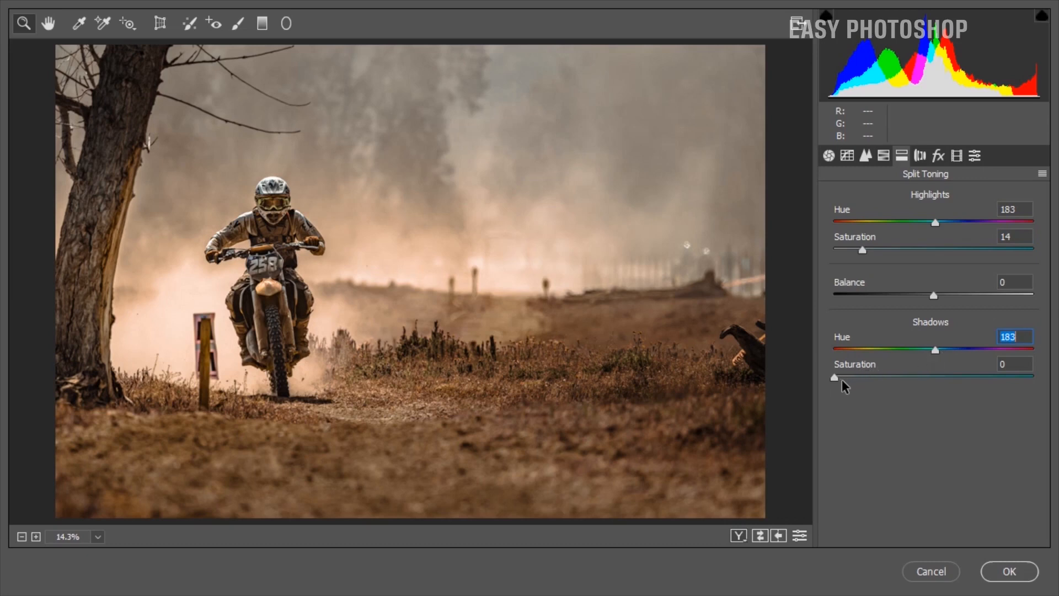
left_click_drag(838, 380, 853, 381)
left_click_drag(863, 382, 870, 383)
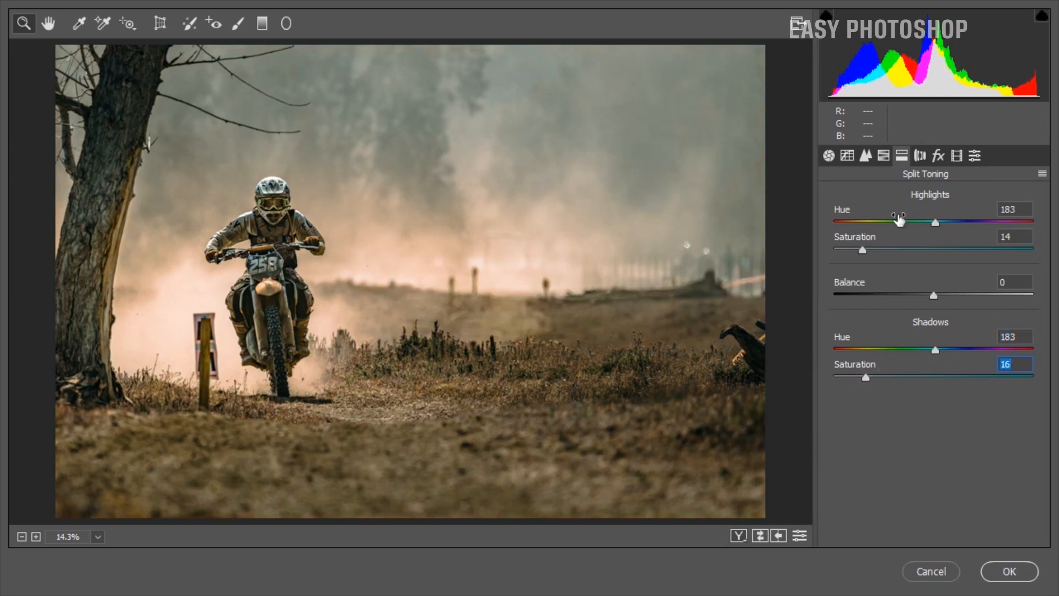
Add film grain with an amount of 25 and a size of 50.
left_click(939, 156)
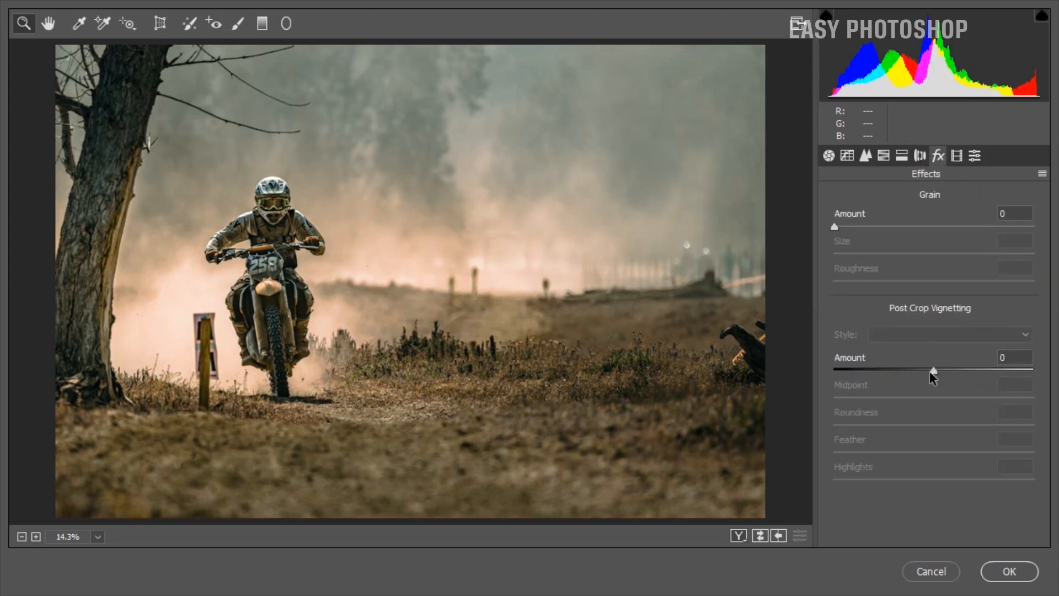
left_click_drag(859, 226, 879, 226)
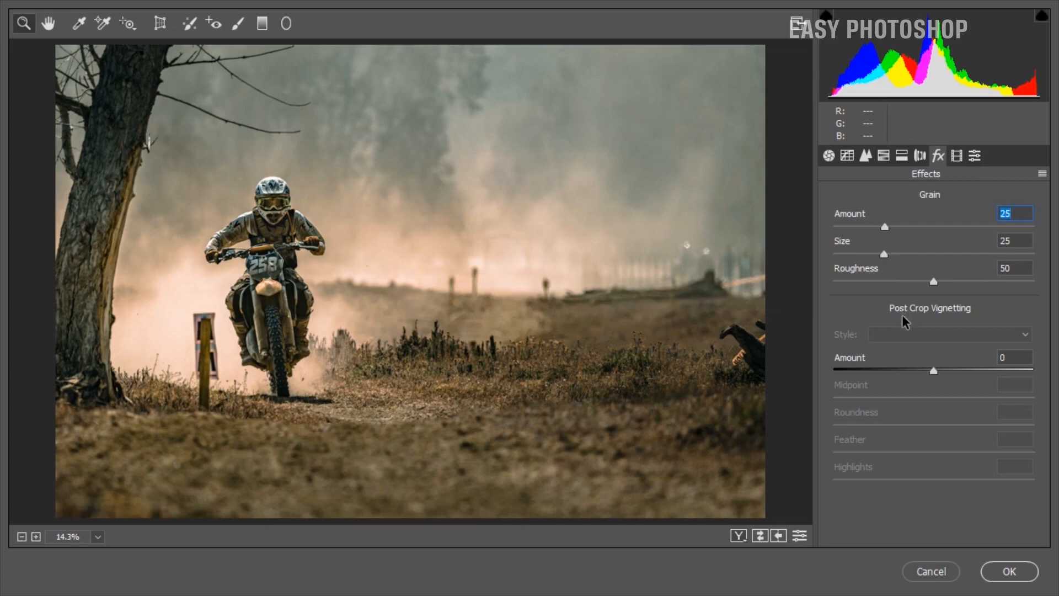
left_click_drag(892, 255, 933, 256)
Add a Highlight Priority post-crop vignette with amount -10, midpoint 18 and feather 74.
left_click_drag(919, 368, 925, 375)
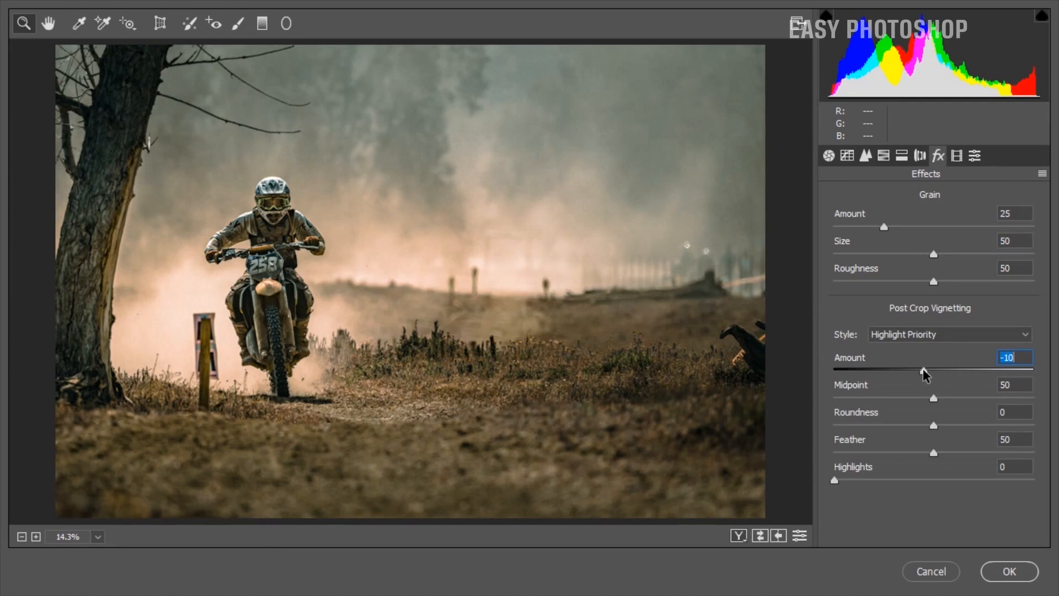
left_click_drag(932, 397, 869, 402)
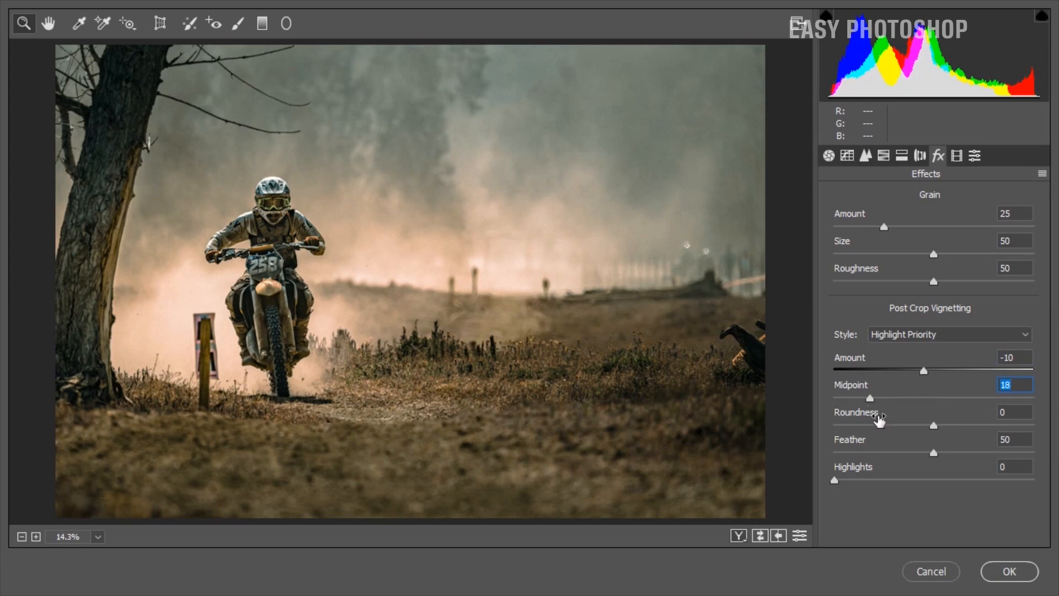
left_click_drag(931, 453, 982, 459)
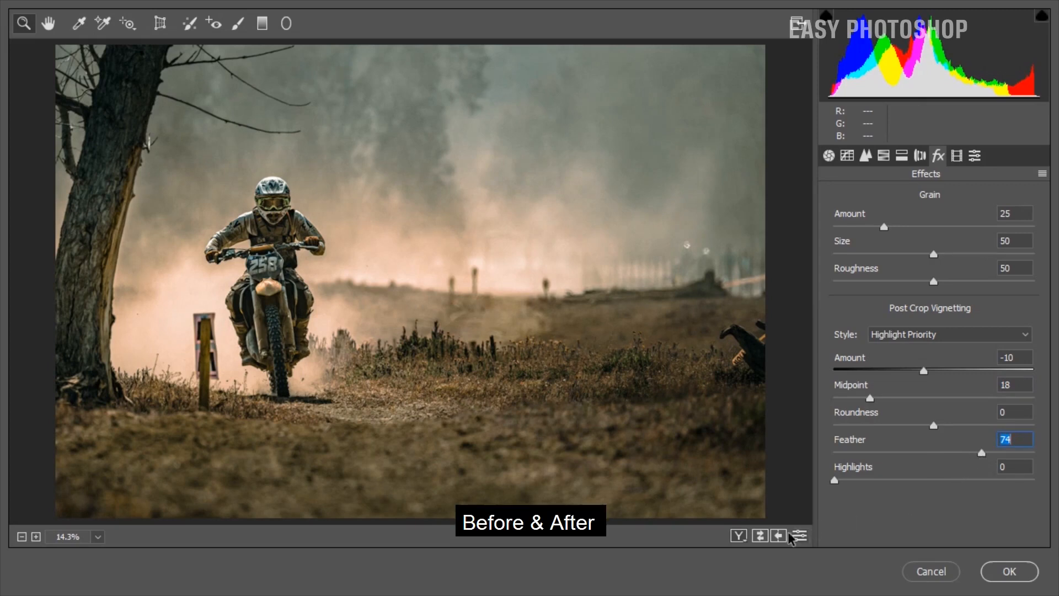
Compare the photo before and after the Camera Raw settings, and apply the filter to the smart object layer.
left_click(761, 535)
left_click(761, 535)
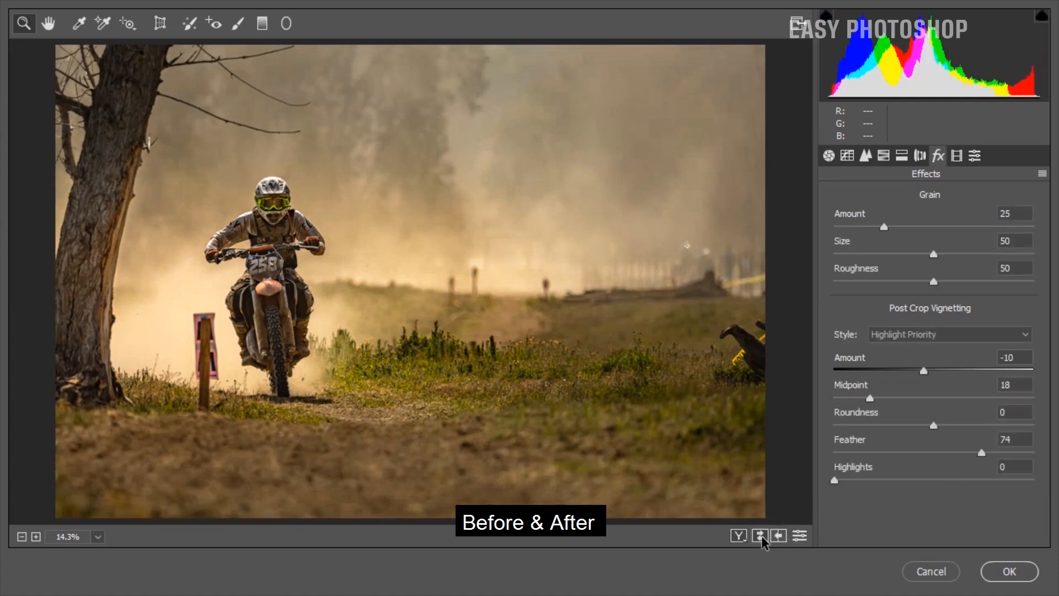
left_click(761, 535)
left_click(761, 535)
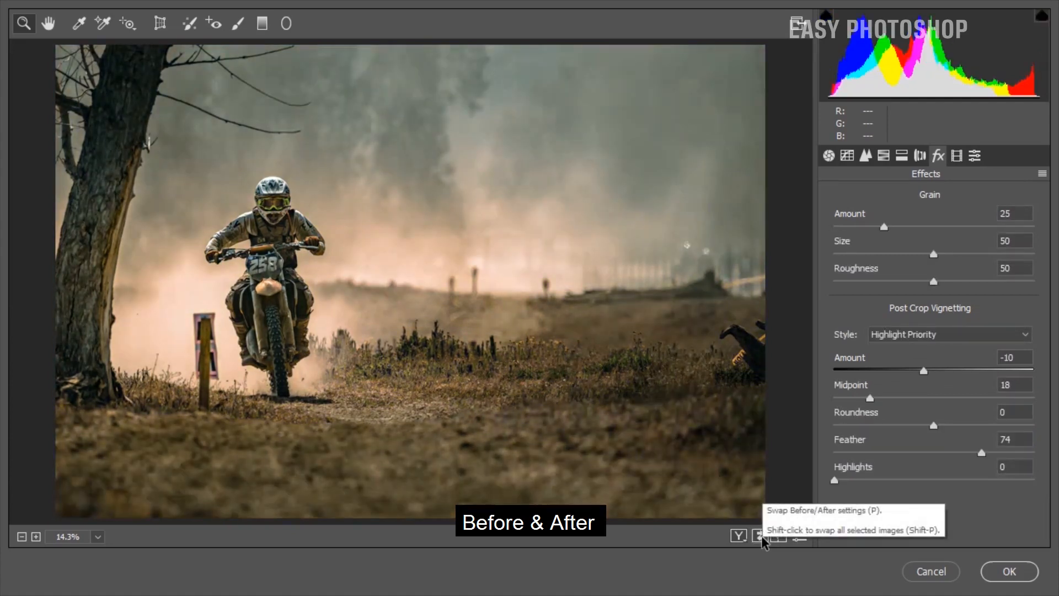
left_click(999, 580)
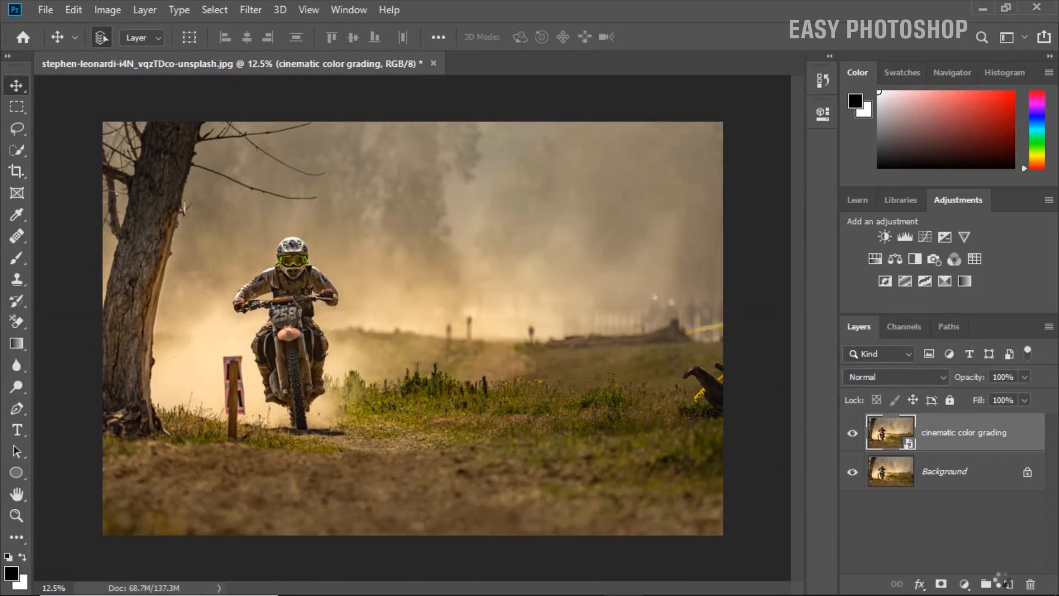
Toggle the visibility of the cinematic color grading layer to compare the graded photo with the original.
left_click(852, 433)
left_click(853, 433)
left_click(853, 434)
left_click(852, 435)
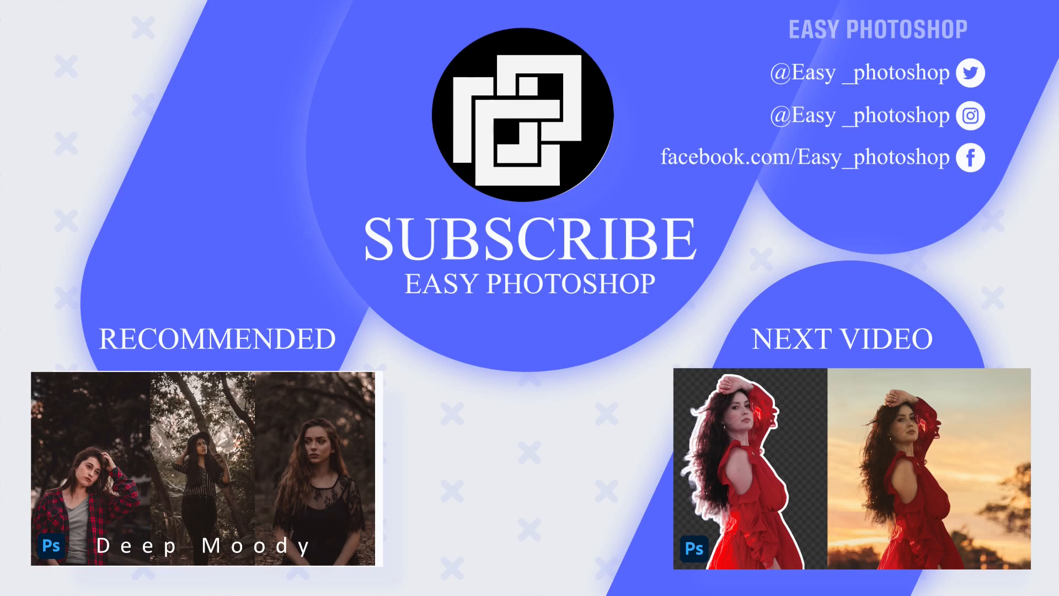